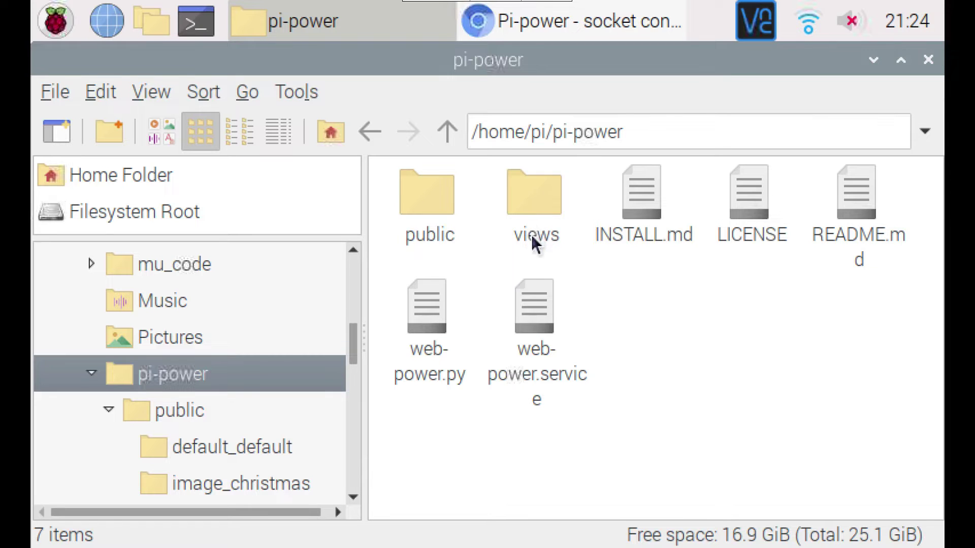
Step: Open the views folder and open image.tpl in the Text Editor (Mousepad)
left_click(532, 234)
double_click(531, 235)
left_click(508, 247)
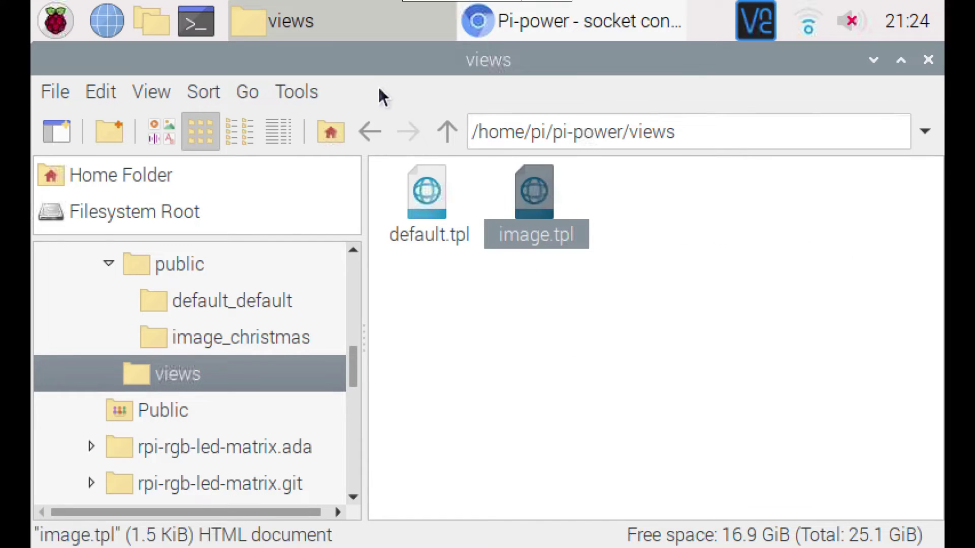
right_click(539, 235)
left_click(590, 63)
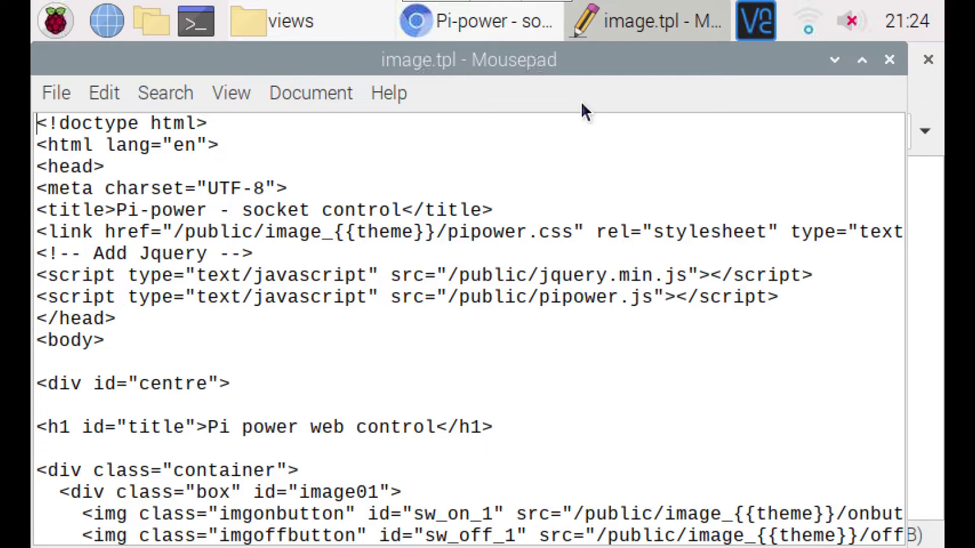
Step: Highlight the {{theme}} placeholder in the stylesheet path, then close Mousepad
scroll(522, 257, "down", 3)
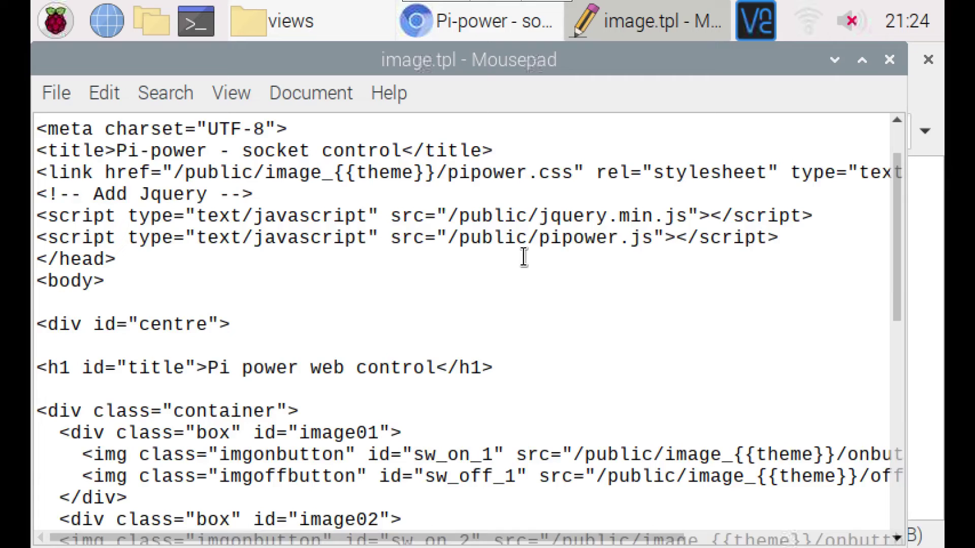
scroll(439, 223, "up", 3)
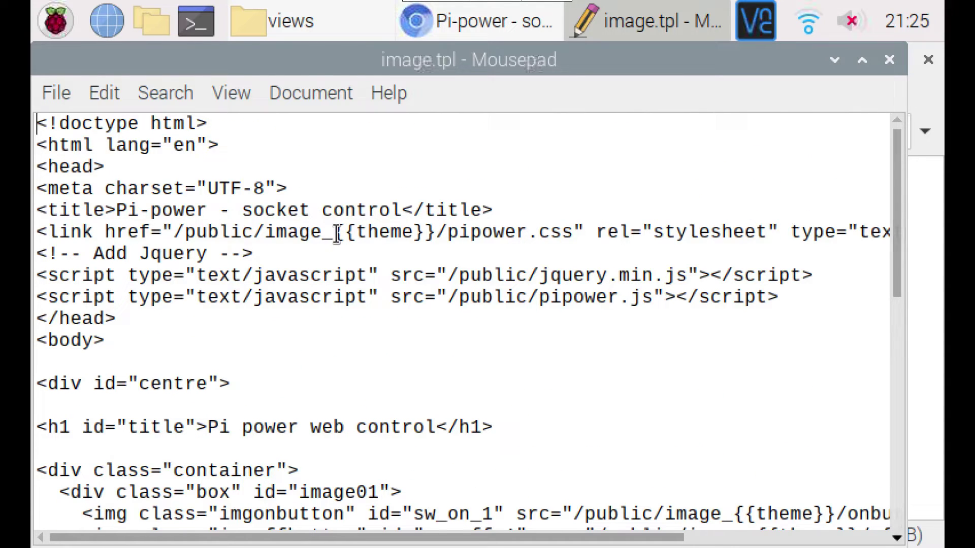
left_click_drag(336, 232, 436, 231)
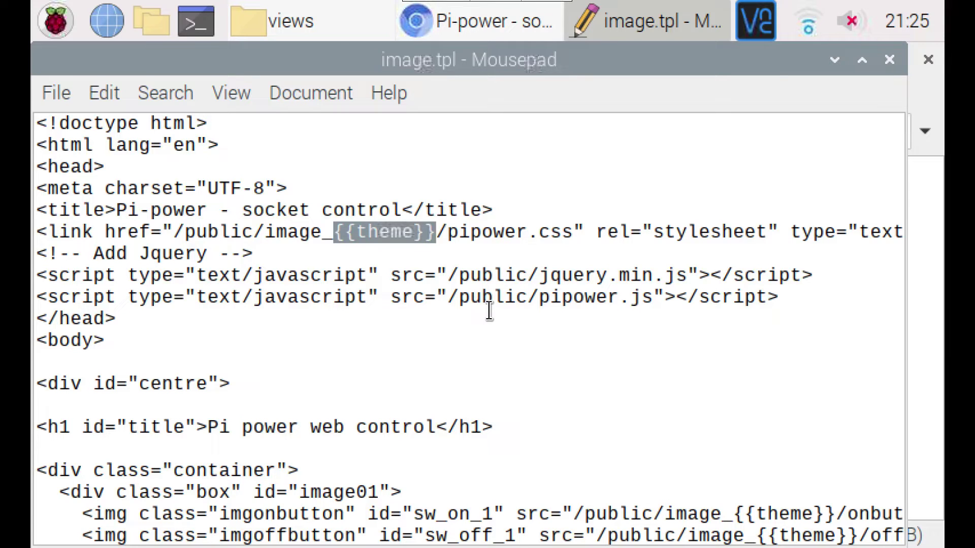
left_click(889, 59)
Step: Navigate from views to public/image_christmas and view the Christmas tree image01.png
left_click(447, 133)
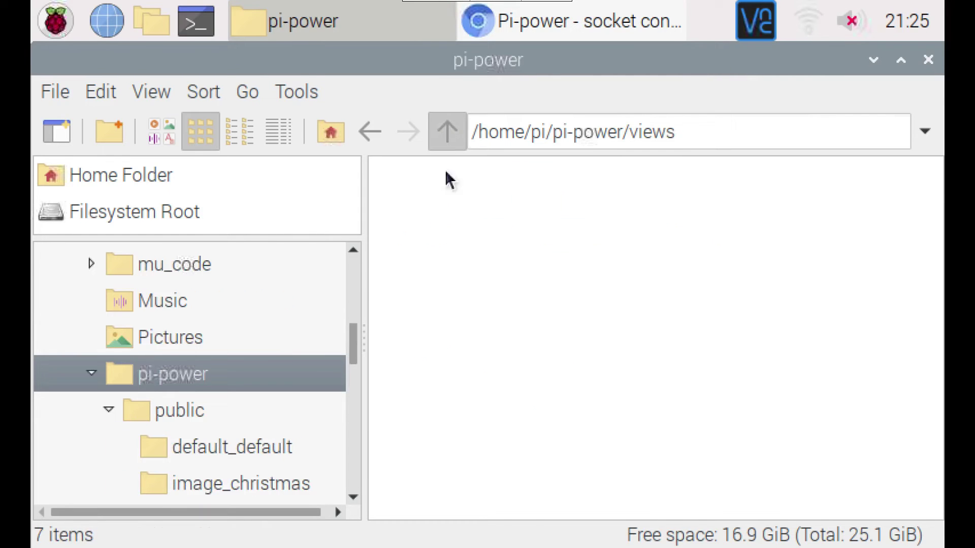
double_click(440, 211)
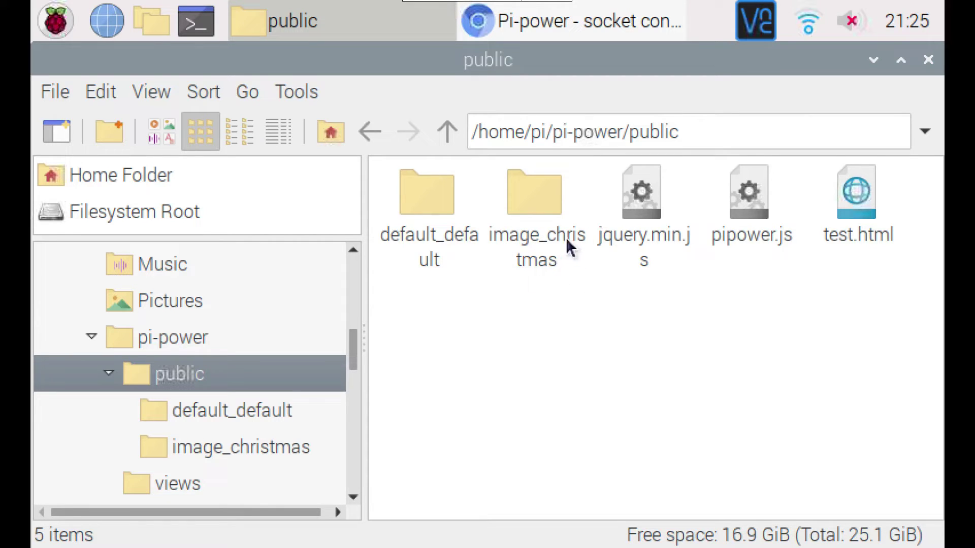
left_click(531, 206)
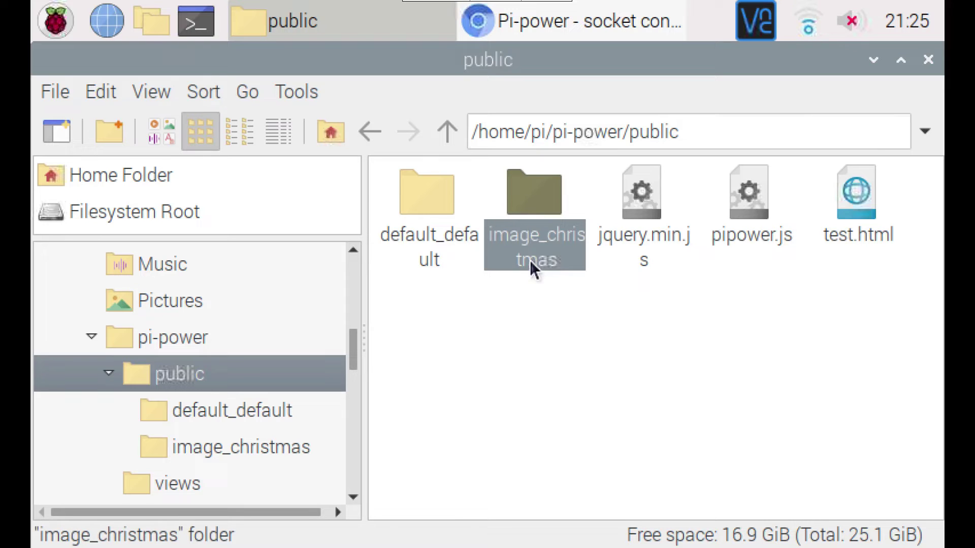
double_click(534, 213)
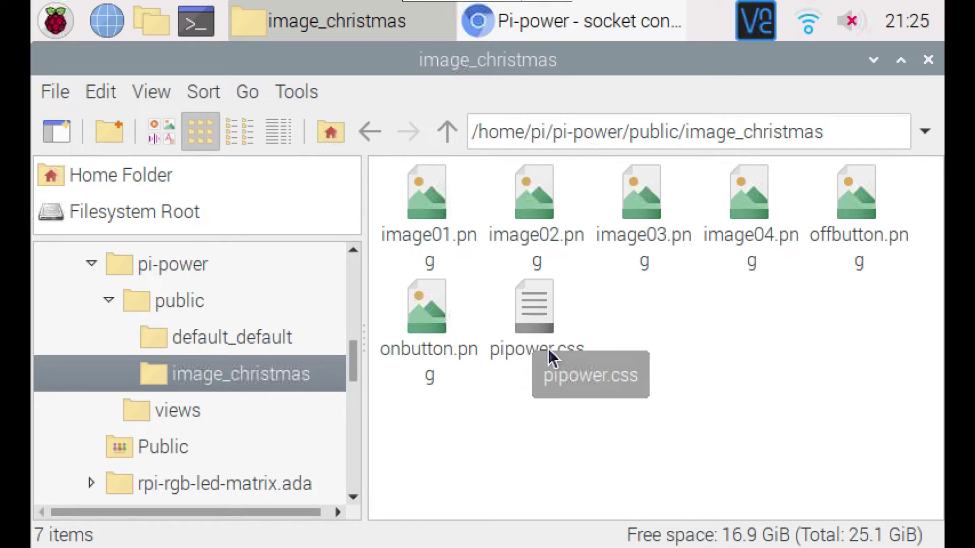
double_click(440, 231)
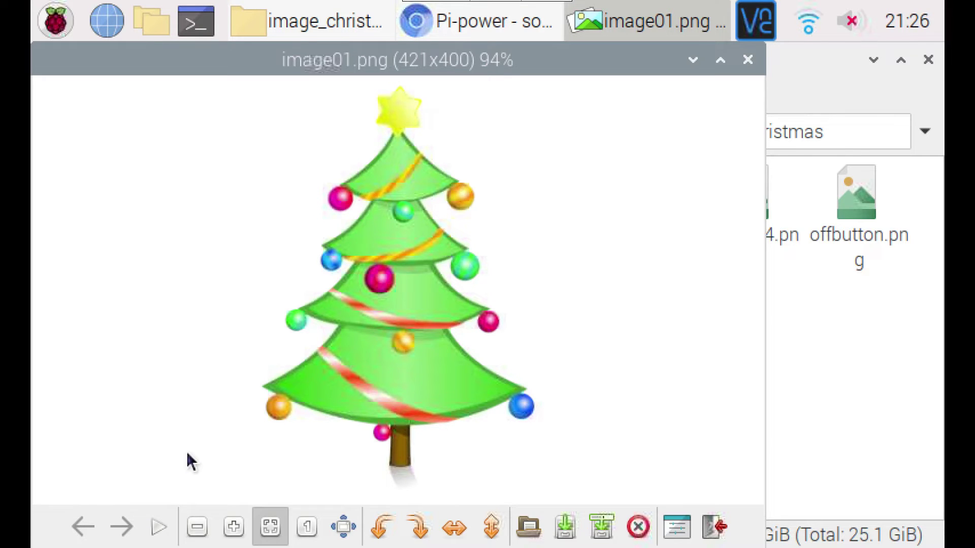
left_click(134, 529)
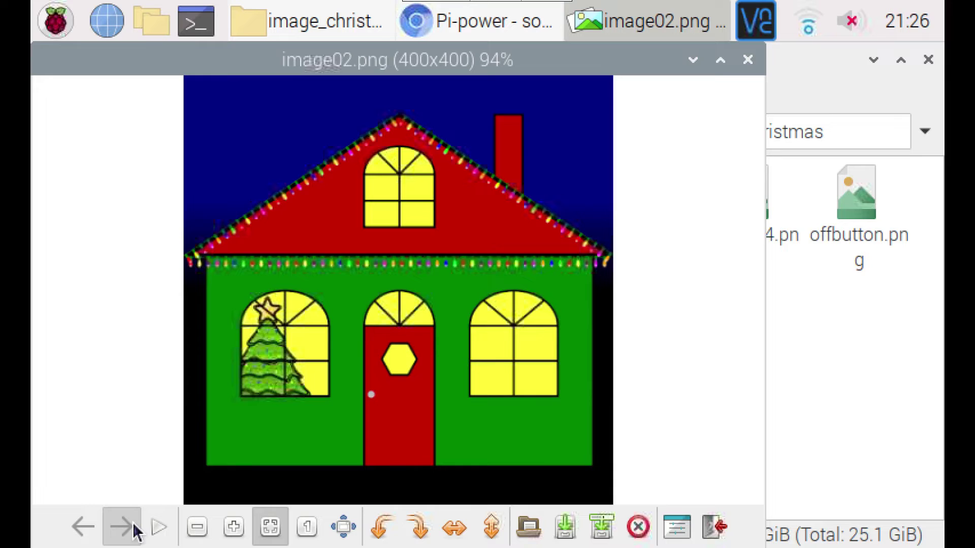
left_click(135, 529)
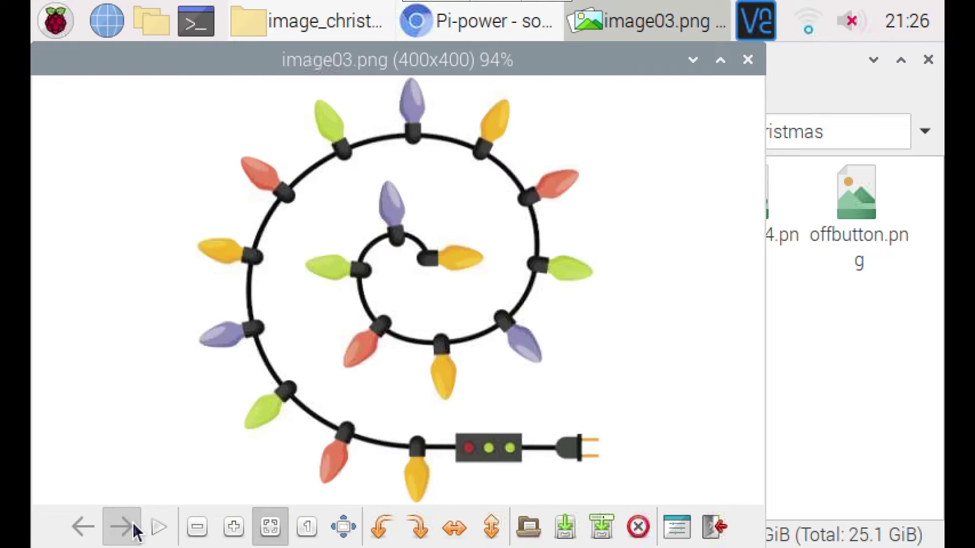
left_click(135, 529)
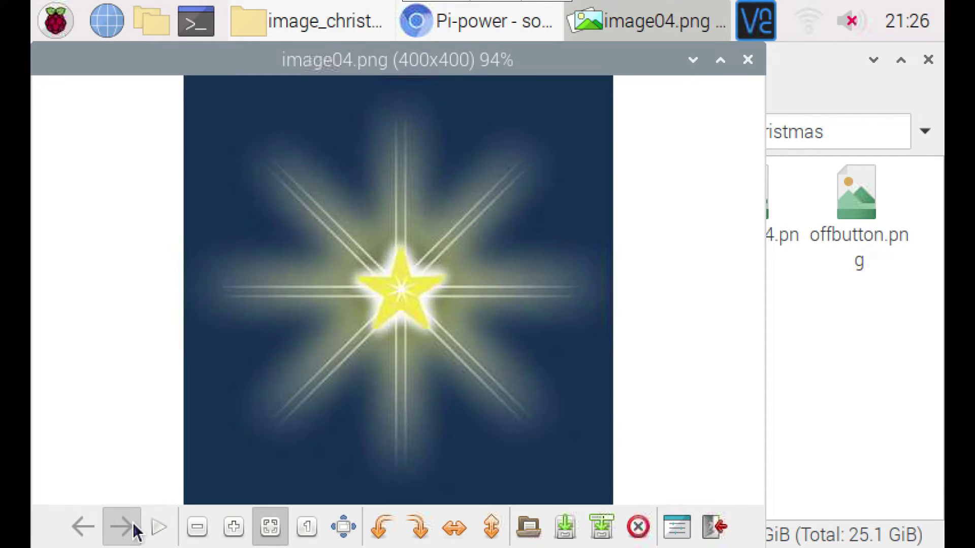
left_click(134, 530)
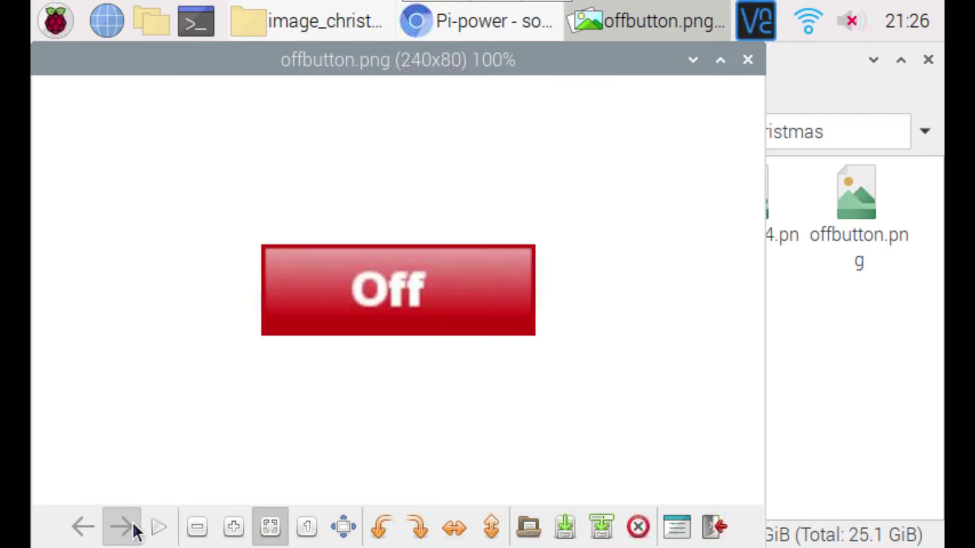
left_click(134, 529)
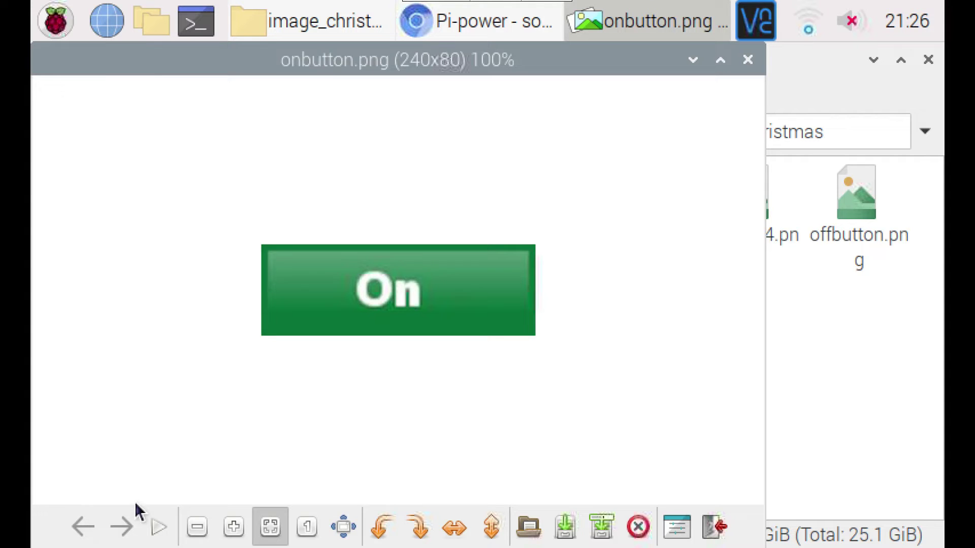
left_click(122, 528)
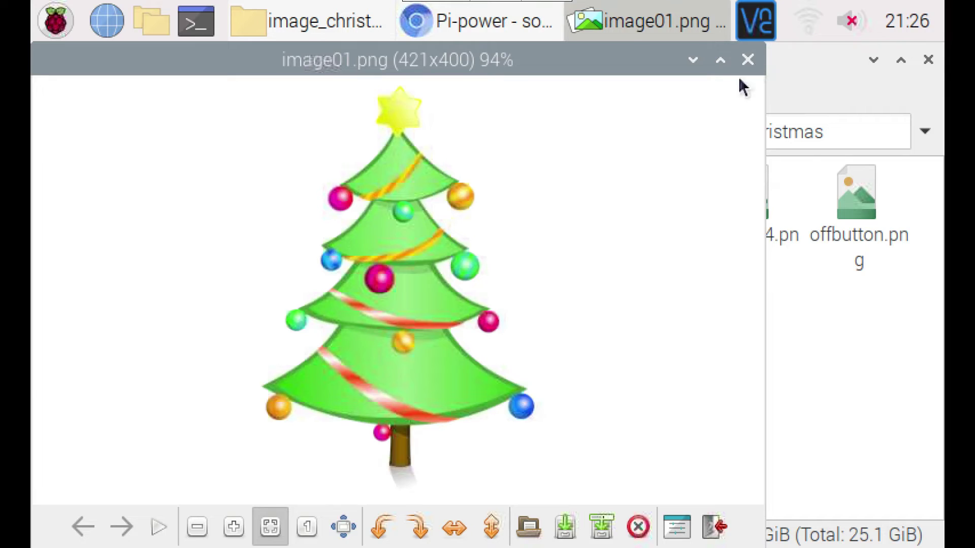
Step: Close the image viewer, go back up to pi-power, and bring up web-power.py's open-with menu
left_click(748, 59)
left_click(558, 325)
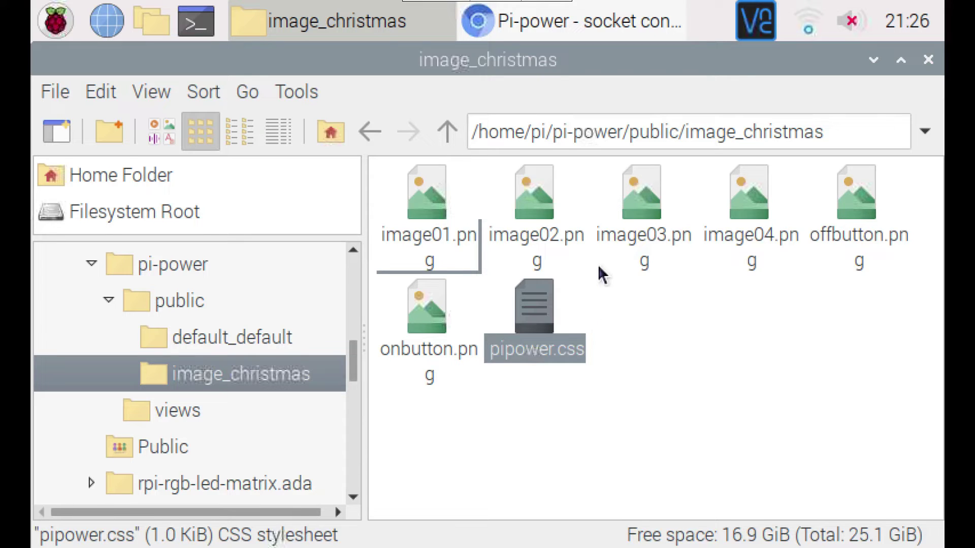
left_click(447, 138)
left_click(447, 138)
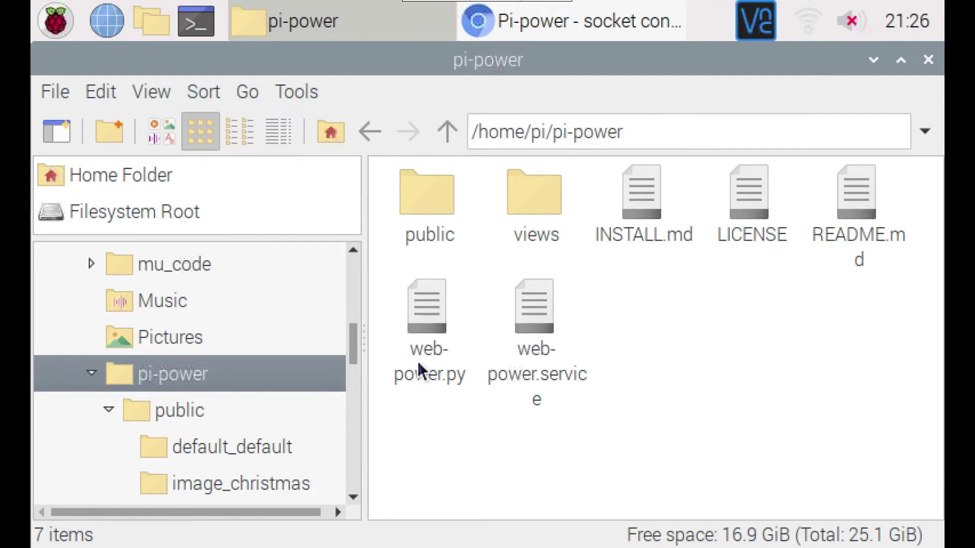
right_click(423, 379)
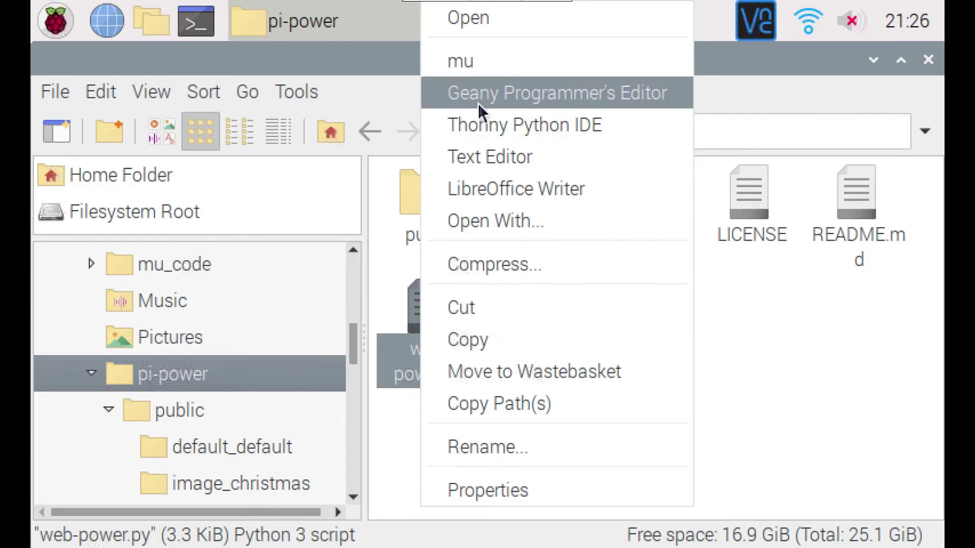
Step: Inspect web-power.py maximized in Thonny, checking custom_template 'image' and custom_theme 'christmas', then close it
left_click(477, 129)
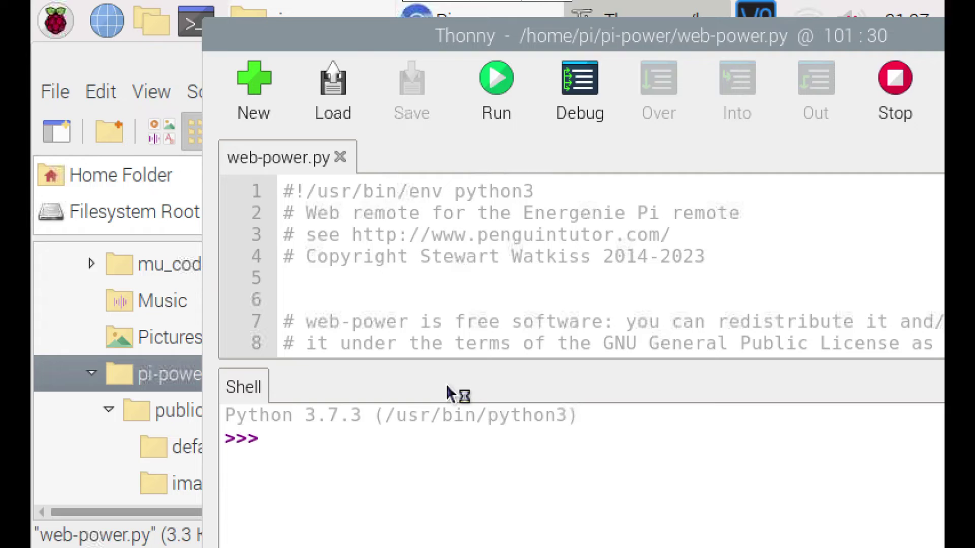
left_click_drag(833, 37, 676, 37)
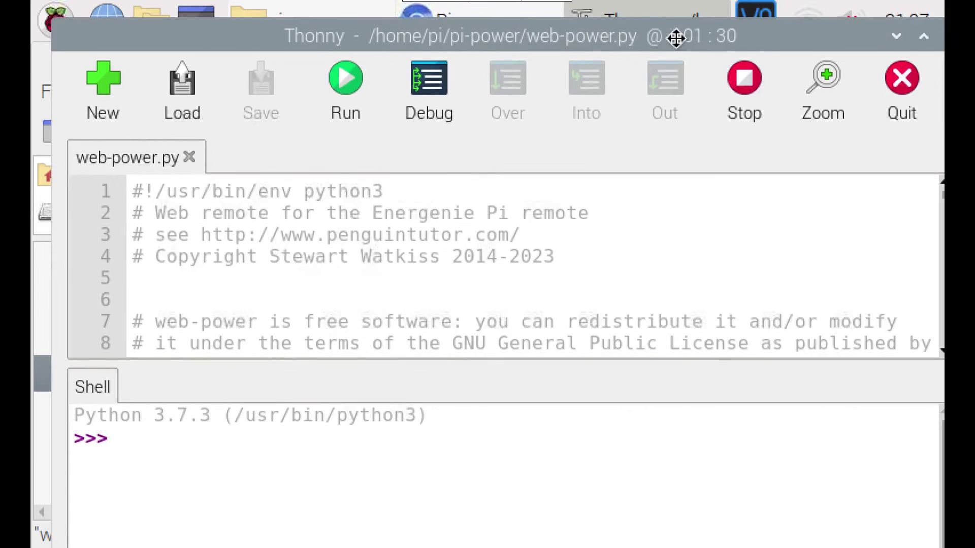
left_click(923, 36)
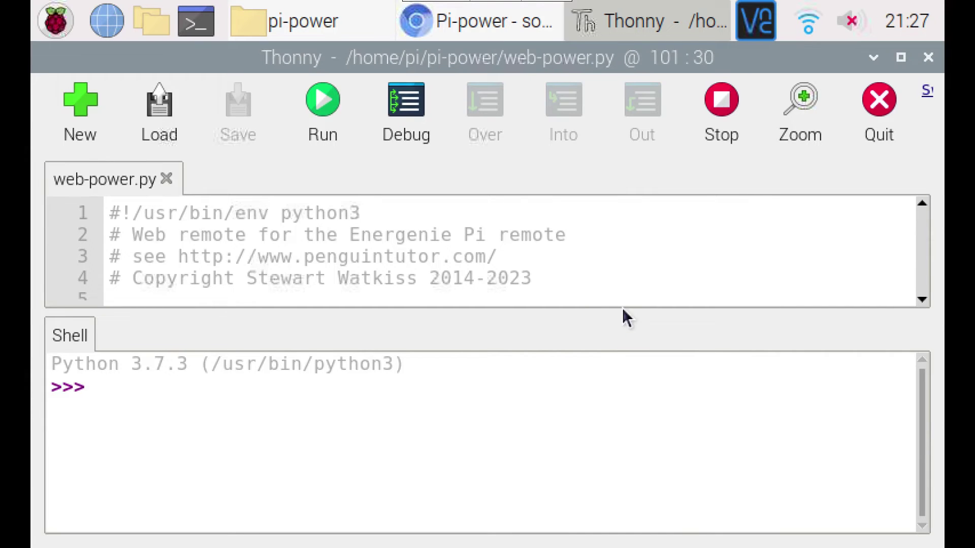
left_click_drag(623, 311, 623, 482)
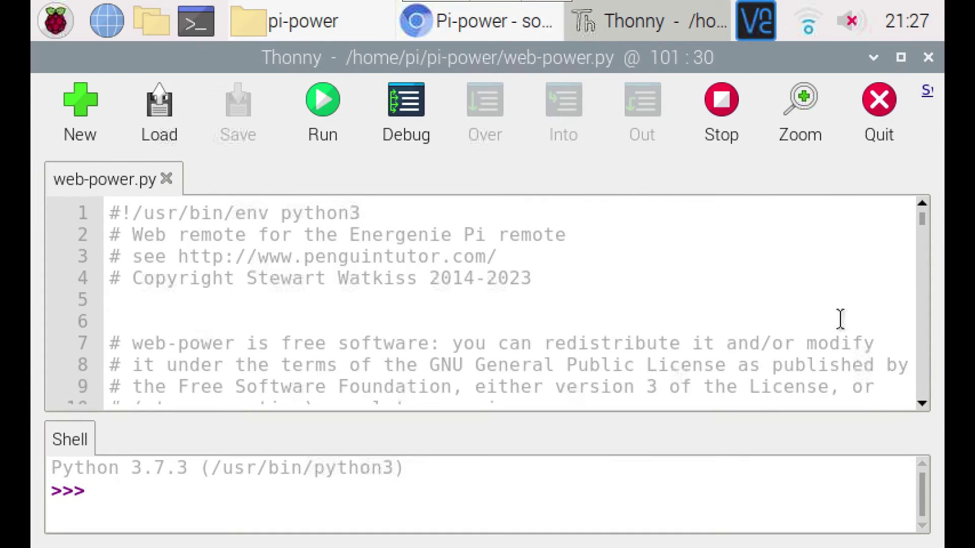
left_click_drag(922, 223, 918, 289)
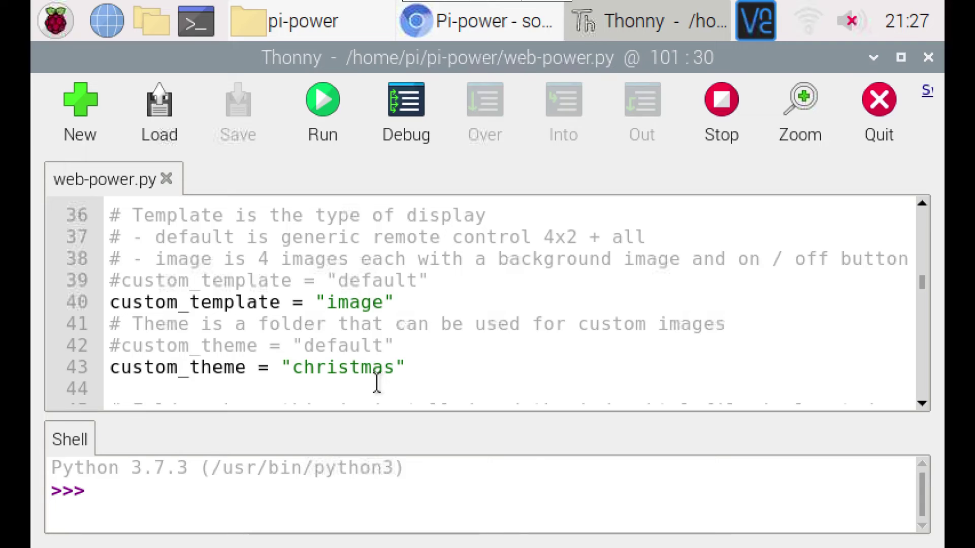
left_click(928, 58)
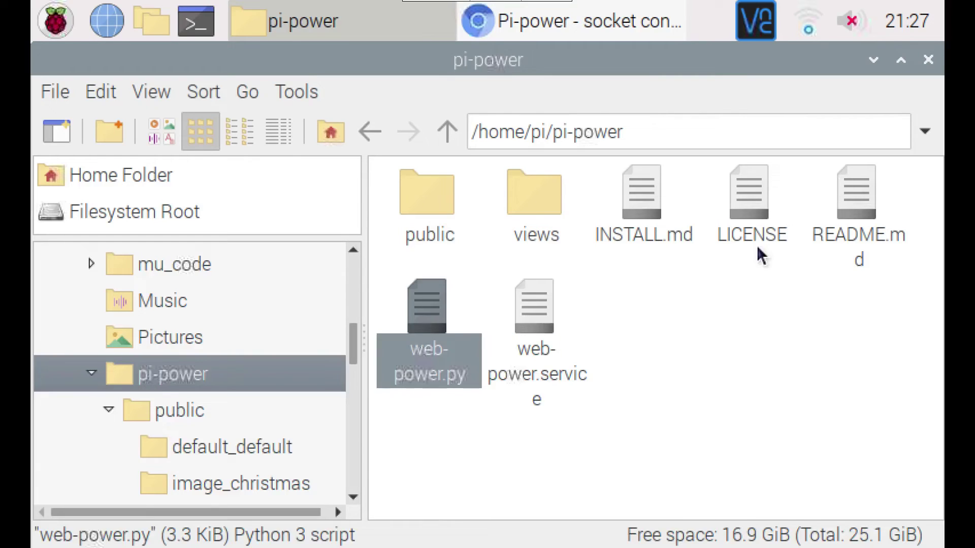
Step: Bring the Chromium Pi power page at 127.0.0.1 to the front from the taskbar
left_click(512, 25)
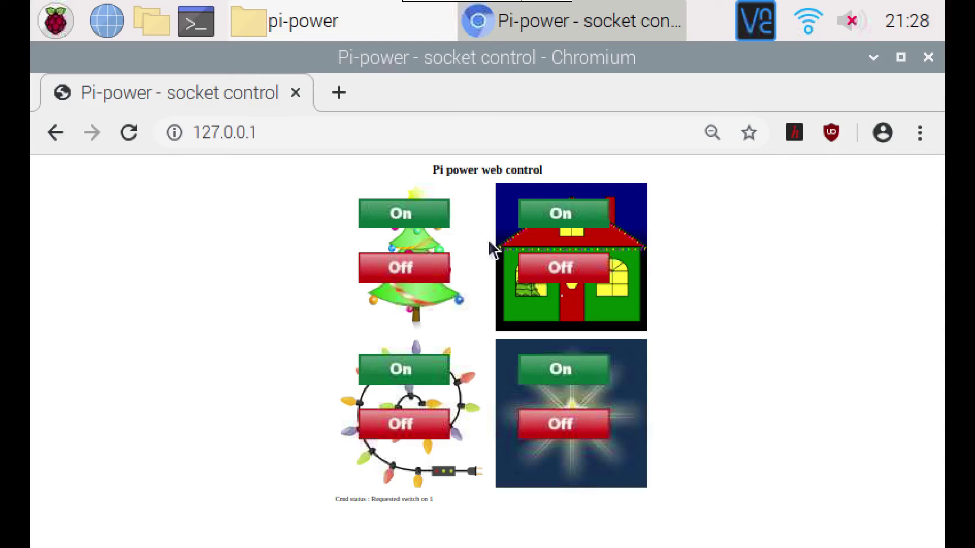
Step: Switch socket 1 off and then back on using the Christmas tree image's buttons
left_click(403, 277)
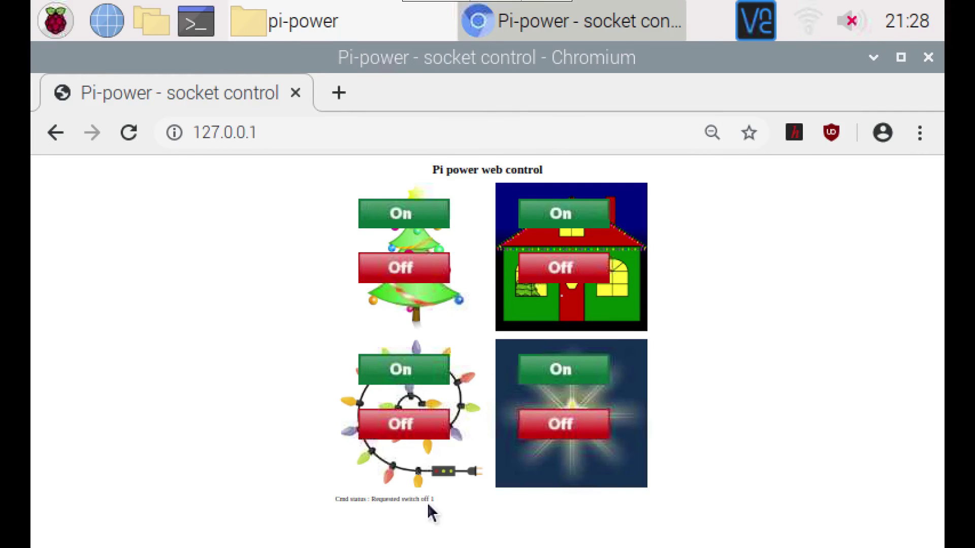
left_click(410, 231)
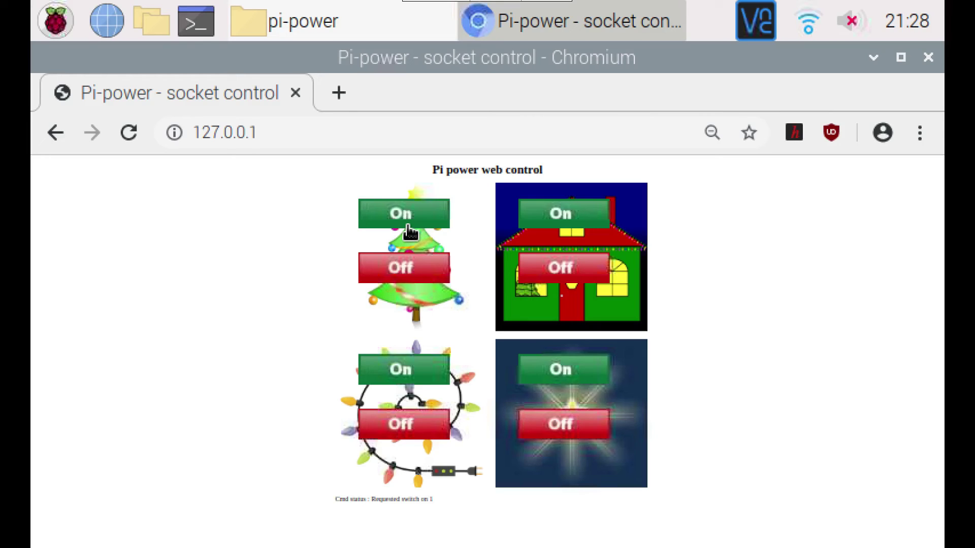